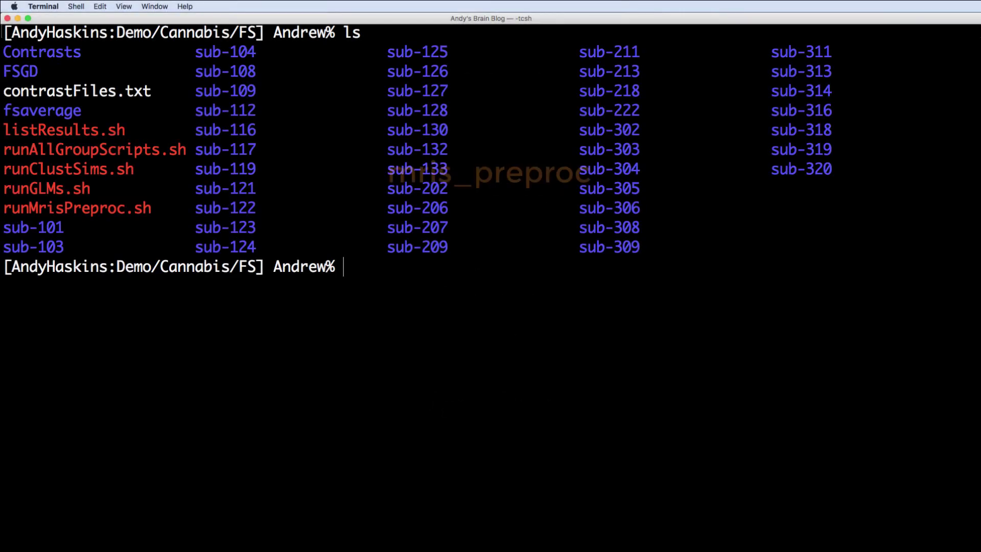
- Open runMrisPreproc.sh in vi to review its hemi, smoothing and meas mris_preproc loop
{"action": "type", "text": "vi runMris"}
{"action": "key", "text": "Tab"}
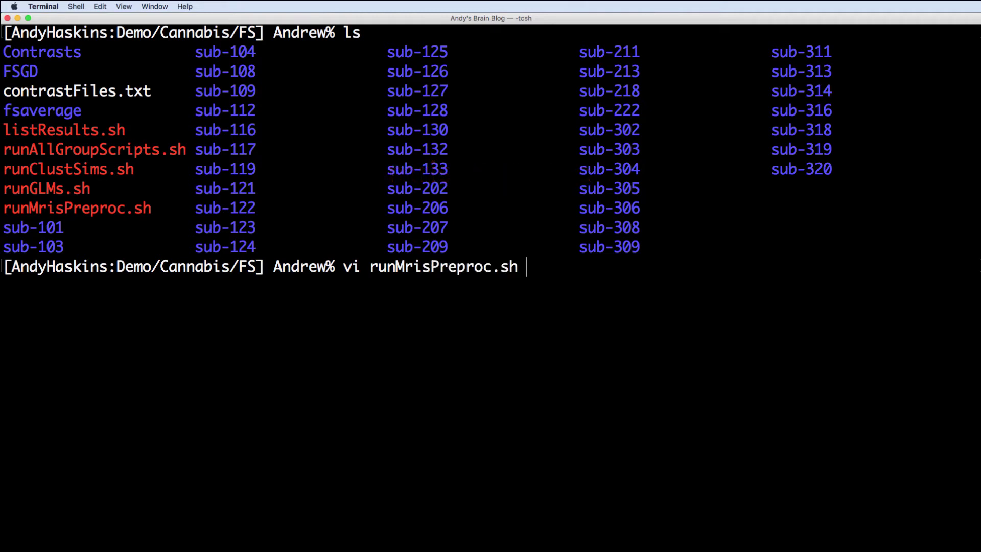
{"action": "key", "text": "Return"}
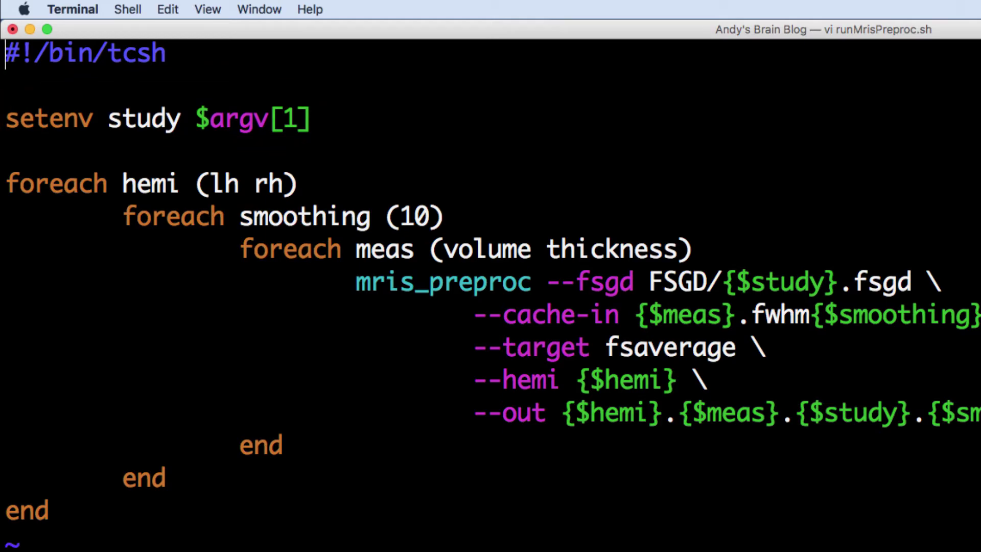
- Quit vi and run tcsh runMrisPreproc.sh with the study name CannabisStudy
{"action": "type", "text": ":q"}
{"action": "key", "text": "Return"}
{"action": "type", "text": "tcsh runMr"}
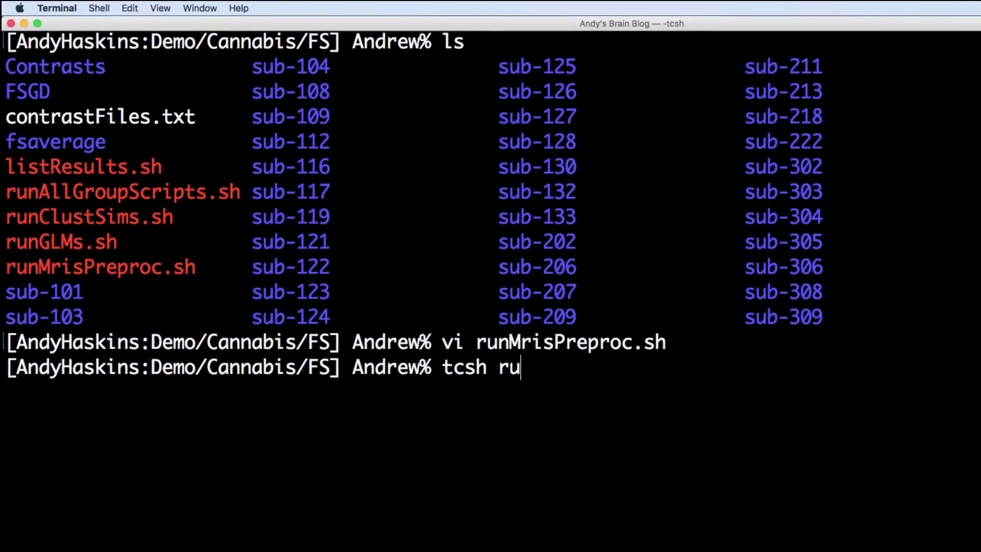
{"action": "key", "text": "Tab"}
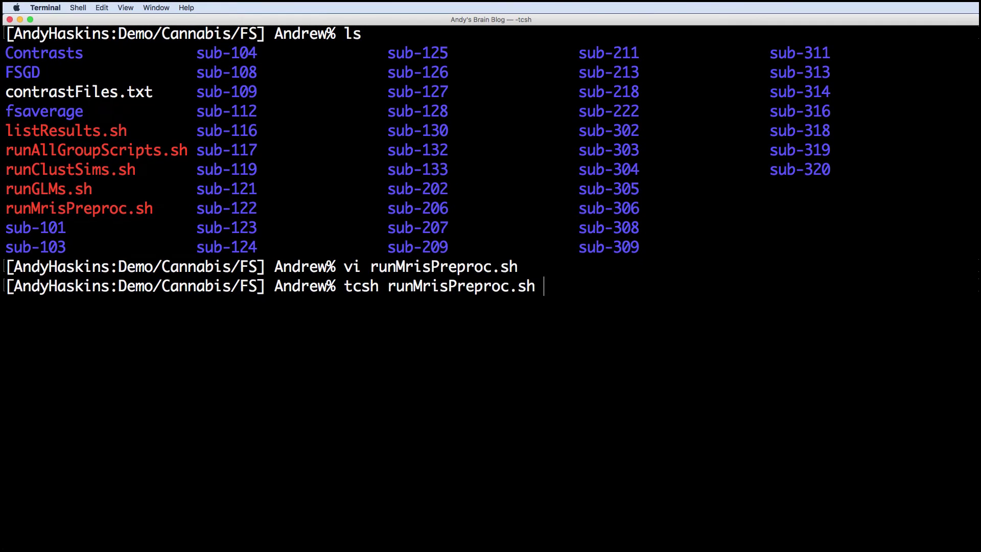
{"action": "type", "text": "CannabisStudy"}
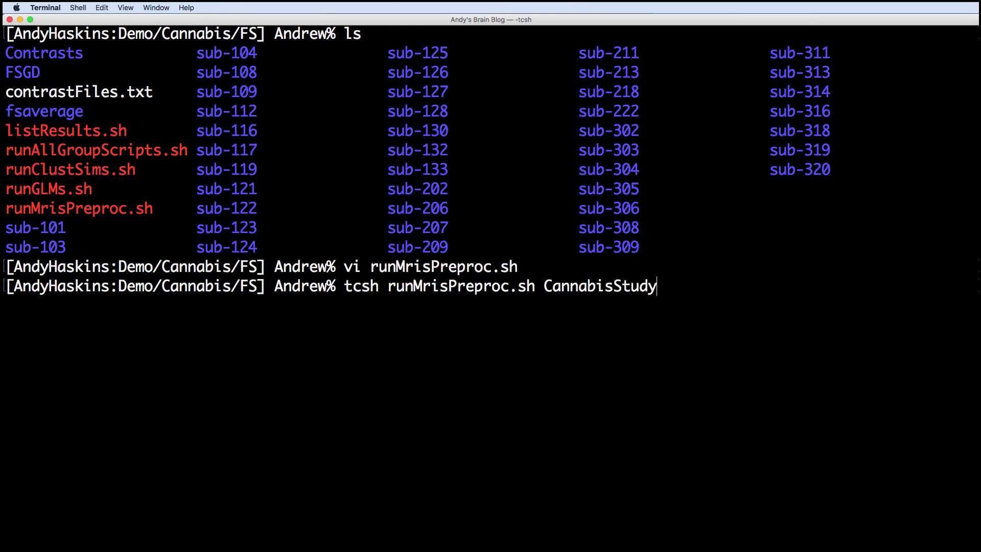
{"action": "key", "text": "Return"}
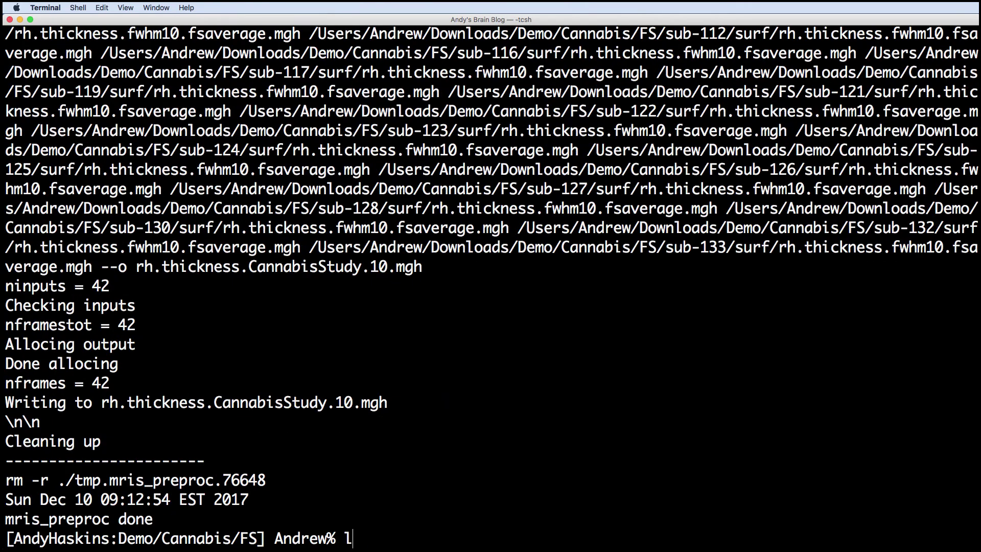
- List the folder to confirm the new lh/rh thickness and volume CannabisStudy.10.mgh files
{"action": "type", "text": "ls"}
{"action": "key", "text": "Return"}
{"action": "scroll", "coordinate": [451, 304], "scroll_direction": "up", "scroll_amount": 2}
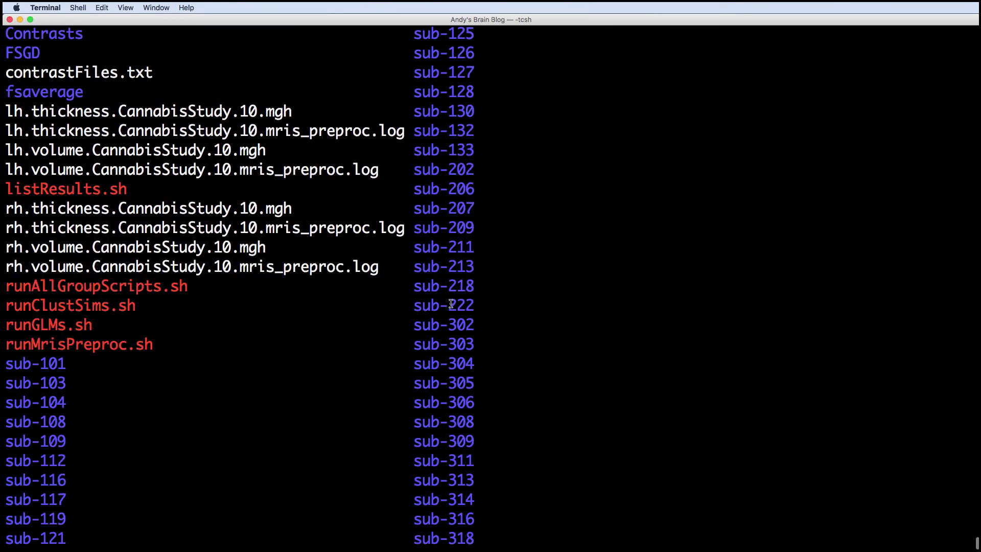
{"action": "left_click_drag", "start_coordinate": [290, 206], "coordinate": [4, 208]}
{"action": "left_click", "coordinate": [348, 394]}
{"action": "scroll", "coordinate": [349, 394], "scroll_direction": "down", "scroll_amount": 2}
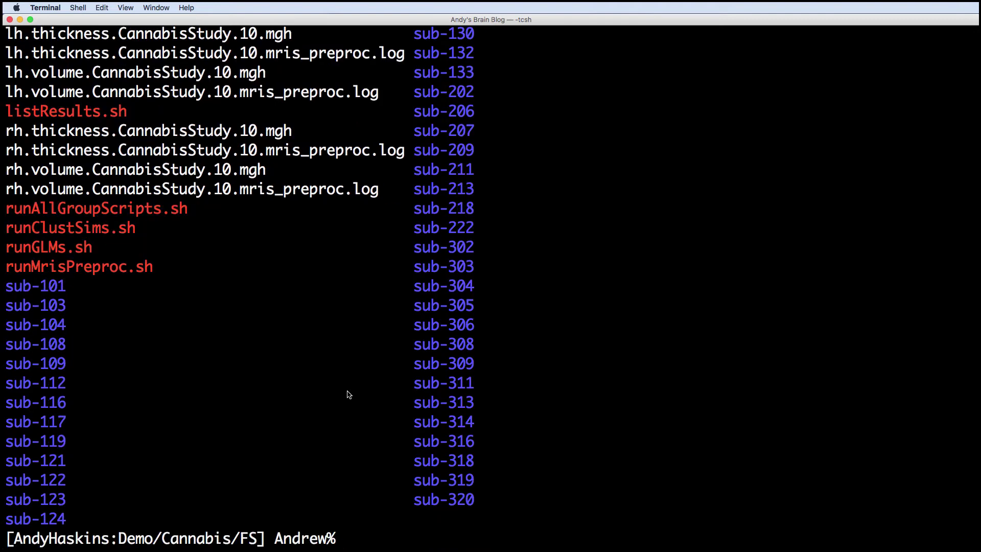
- Open runGLMs.sh in vi to inspect its mri_glmfit loop, contrasts and .glmdir outputs
{"action": "type", "text": "vi runGLM"}
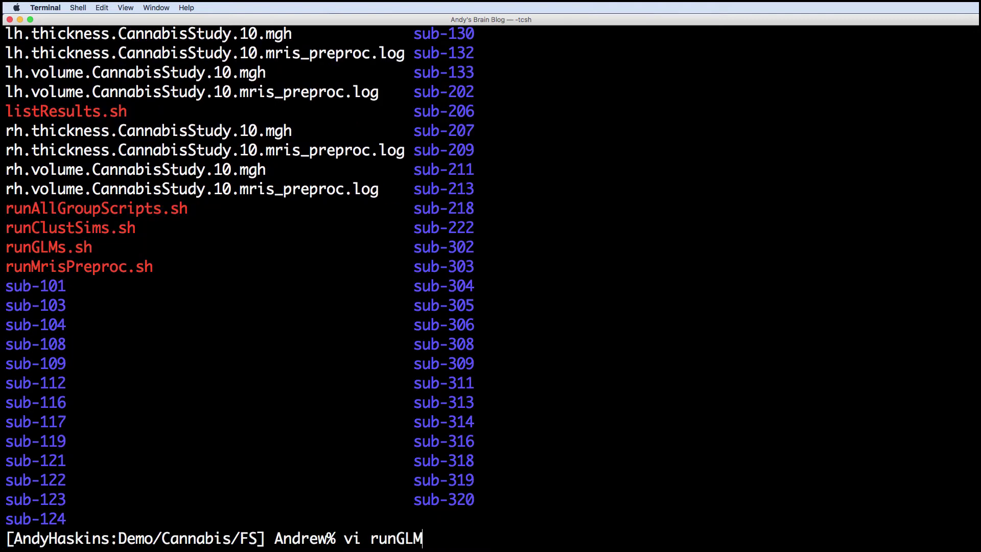
{"action": "key", "text": "Tab"}
{"action": "key", "text": "Return"}
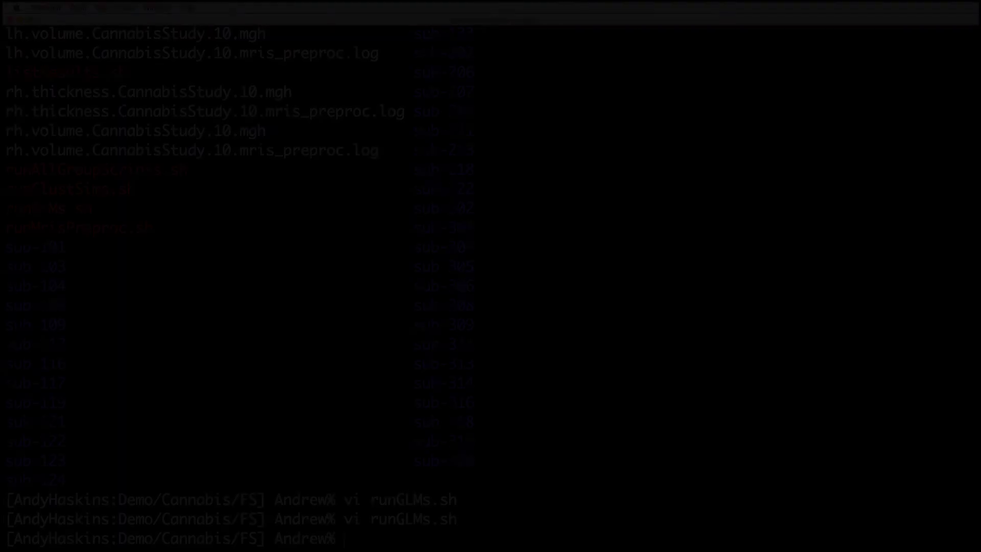
- Run tcsh runGLMs.sh CannabisStudy and check the resulting lh/rh thickness and volume .glmdir folders
{"action": "type", "text": "tcsh runGLMs"}
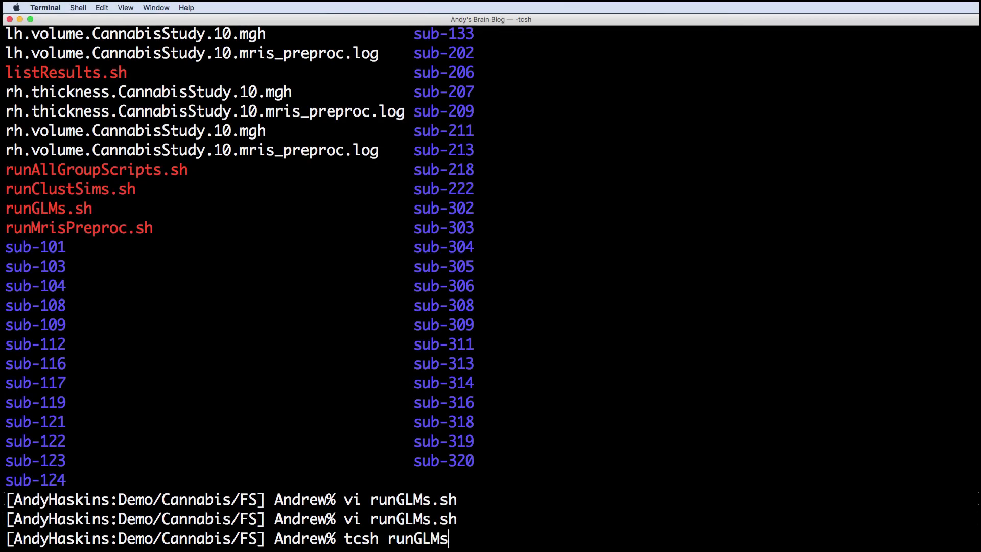
{"action": "type", "text": ".sh CannabisStudy"}
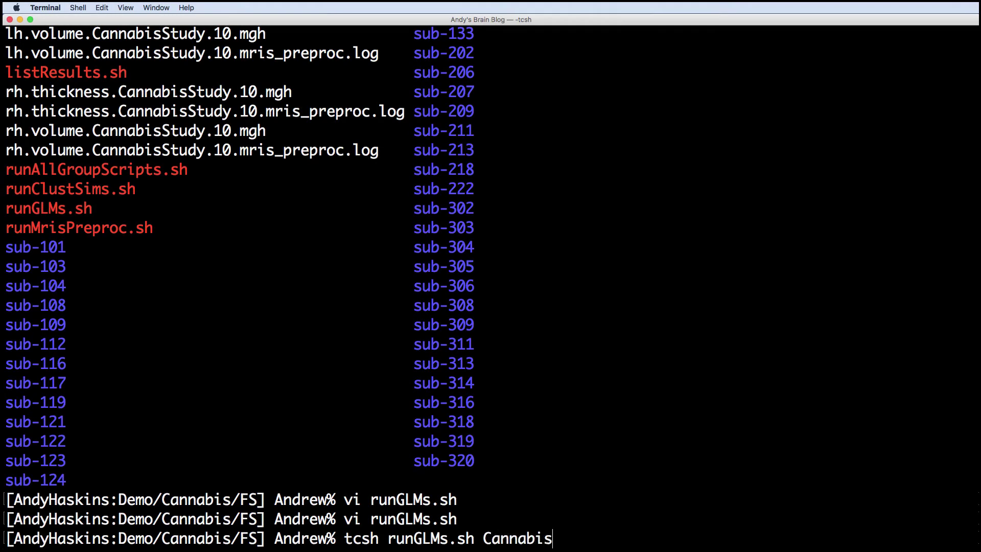
{"action": "key", "text": "Return"}
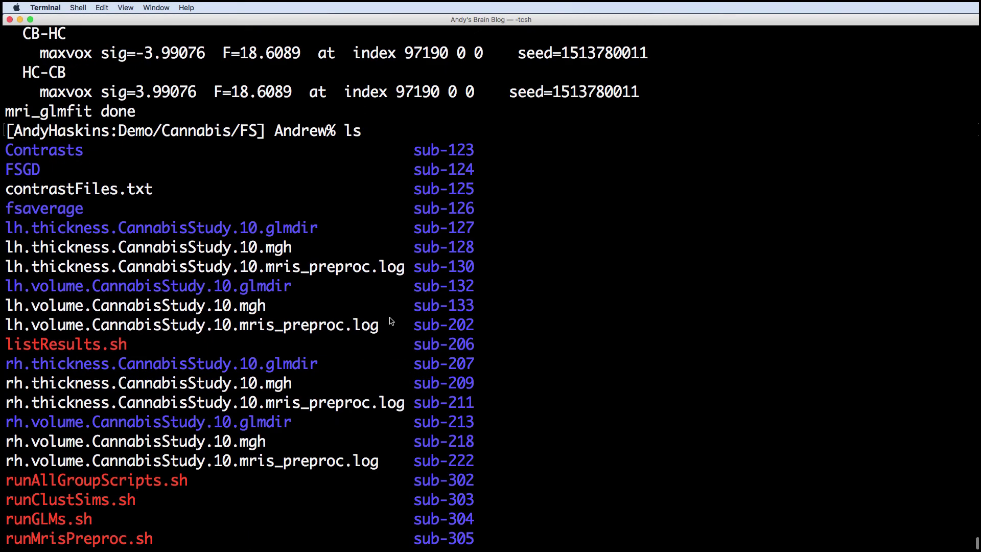
{"action": "scroll", "coordinate": [391, 322], "scroll_direction": "down", "scroll_amount": 1}
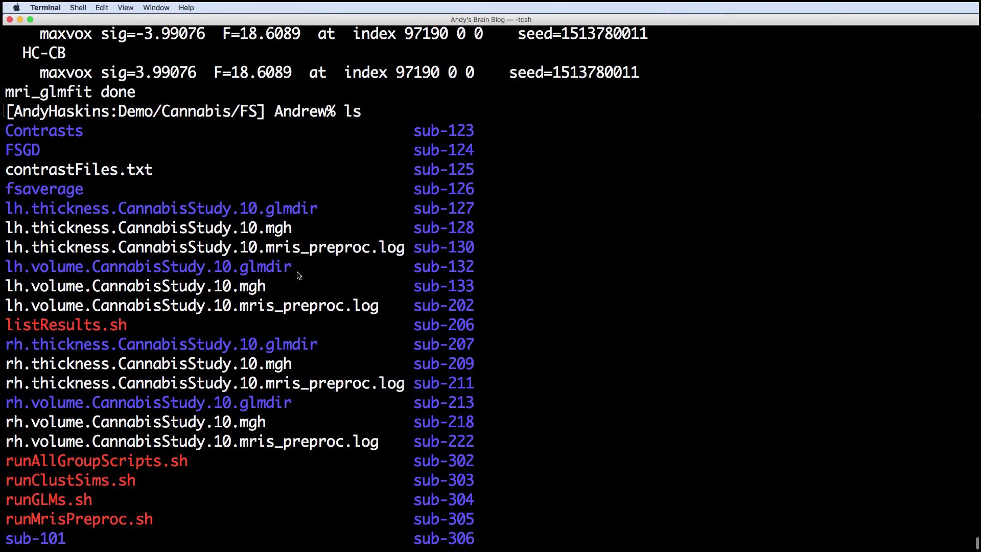
{"action": "left_click_drag", "start_coordinate": [299, 275], "coordinate": [5, 266]}
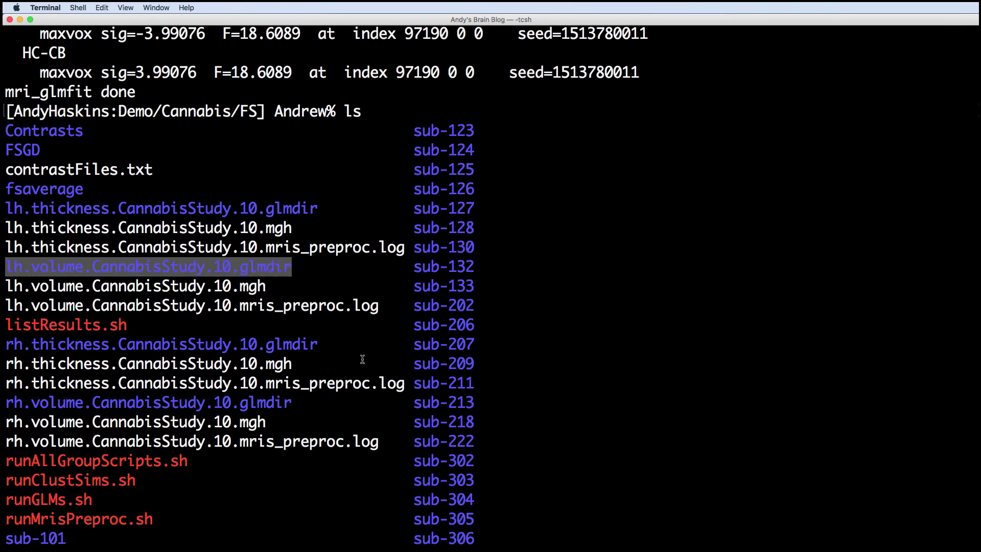
{"action": "left_click", "coordinate": [382, 353]}
{"action": "scroll", "coordinate": [382, 353], "scroll_direction": "down", "scroll_amount": 5}
- Enter the command cd lh.volume.CannabisStudy.10.glmdir
{"action": "type", "text": "cd "}
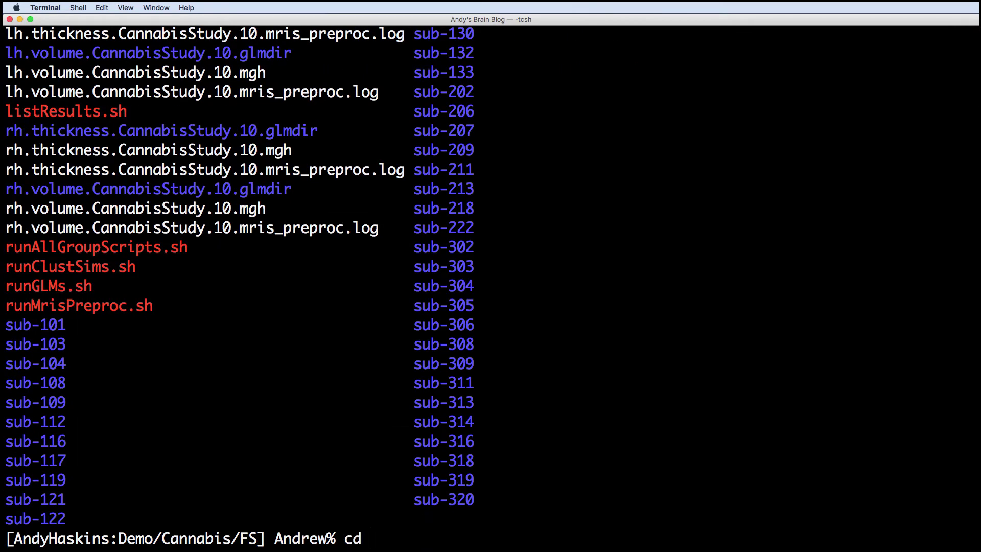
{"action": "type", "text": "lh.volume."}
{"action": "key", "text": "Tab"}
{"action": "type", "text": "glmdir"}
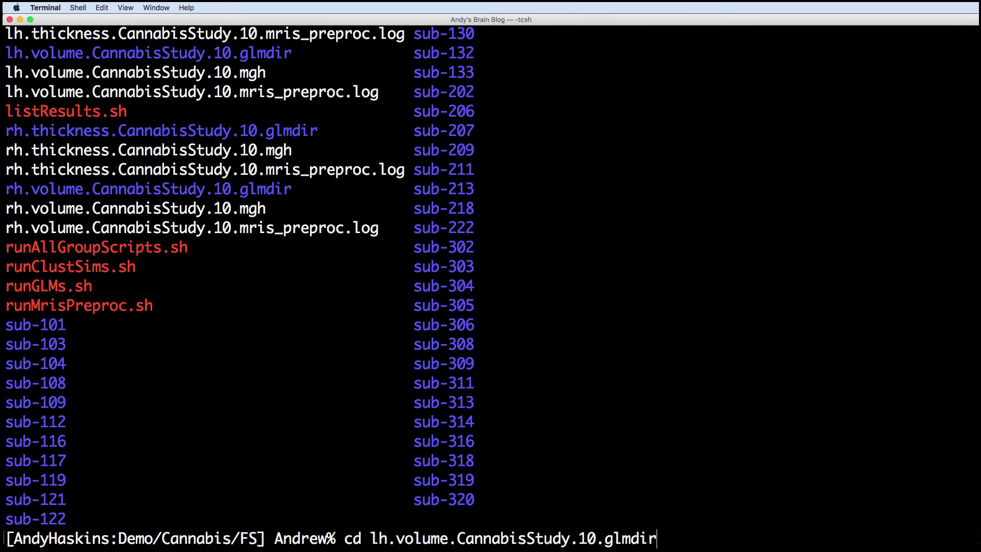
- Enter lh.volume.CannabisStudy.10.glmdir and list its result files
{"action": "key", "text": "Return"}
{"action": "type", "text": "ls"}
{"action": "key", "text": "Return"}
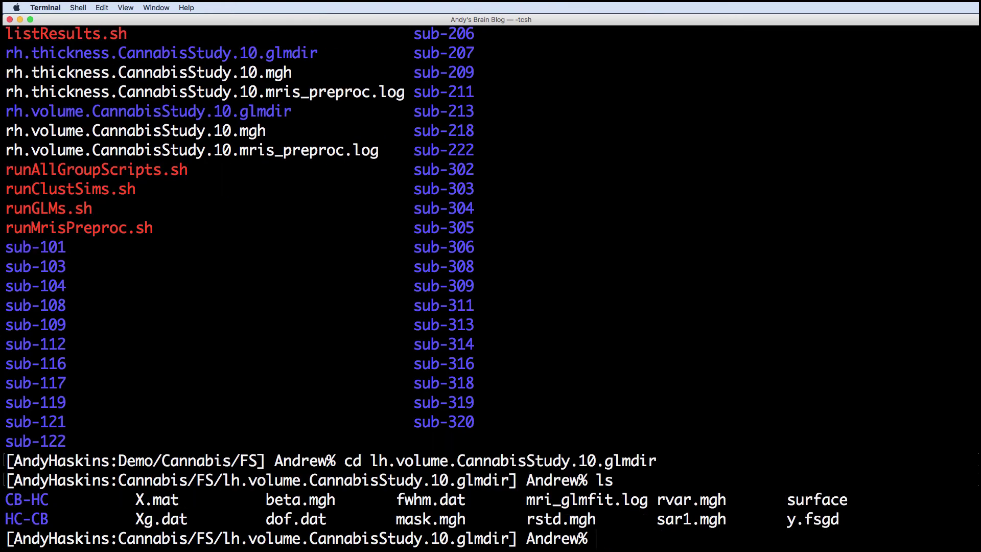
- View the y.fsgd design file in vi, then point out beta.mgh in the listing
{"action": "type", "text": "vi y.fsgd"}
{"action": "key", "text": "Return"}
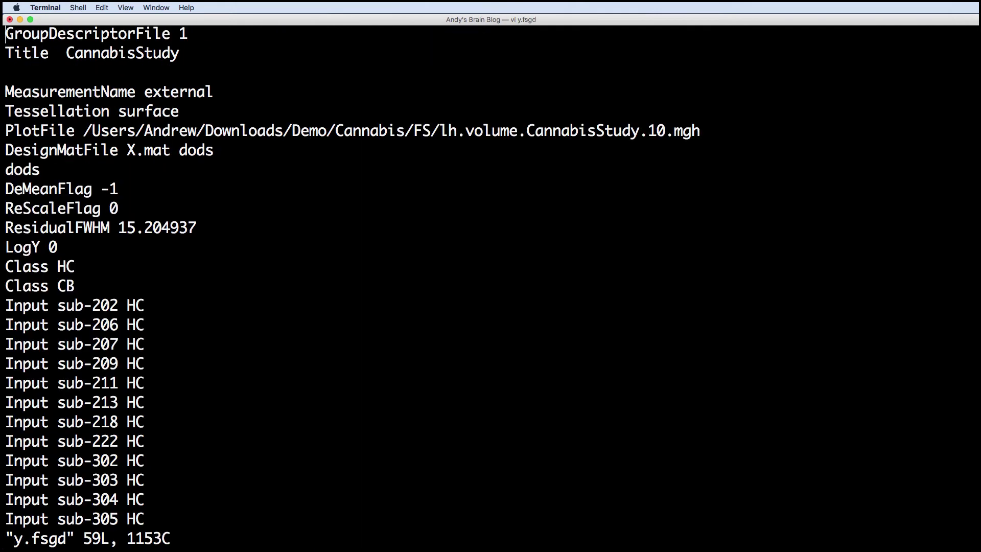
{"action": "type", "text": ":q"}
{"action": "key", "text": "Return"}
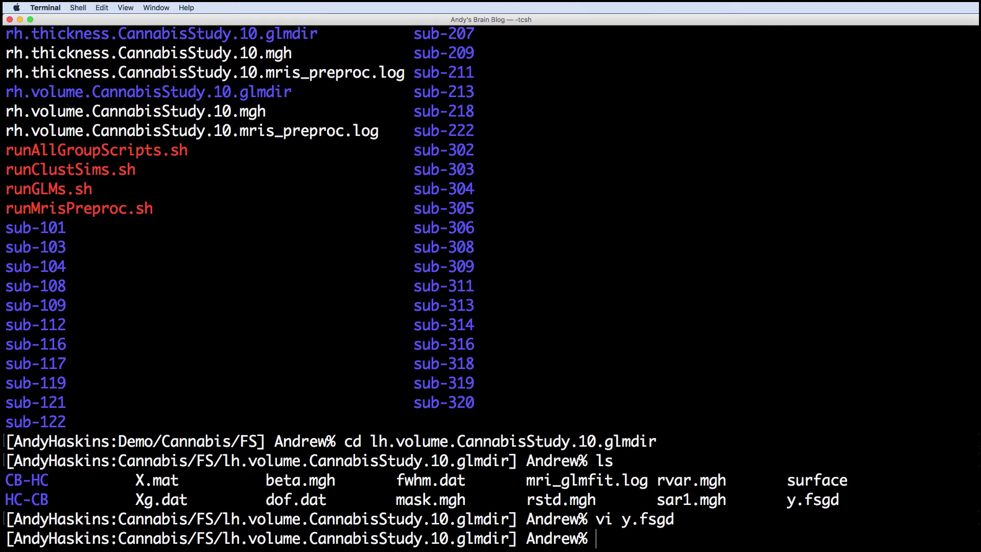
{"action": "double_click", "coordinate": [329, 484]}
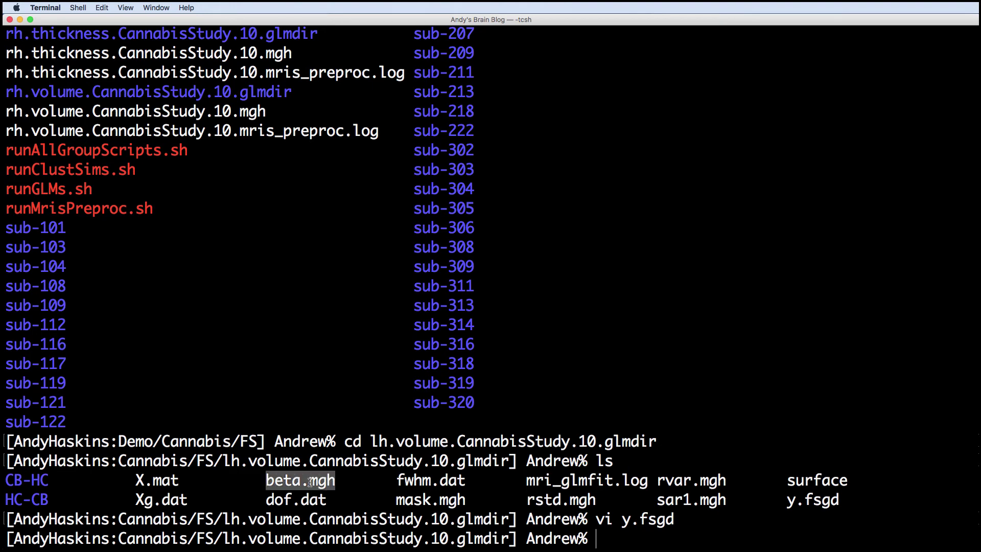
{"action": "left_click", "coordinate": [347, 484]}
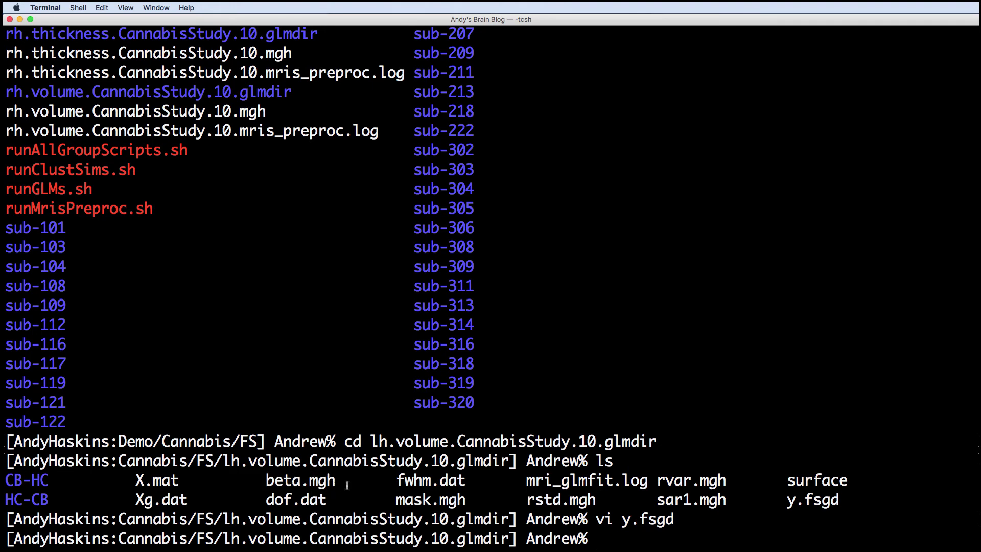
- Move into the HC-CB contrast folder and list sig.mgh, F.mgh, gamma.mgh, C.dat and z.mgh
{"action": "type", "text": "cd HC-CB"}
{"action": "key", "text": "Return"}
{"action": "type", "text": "ls"}
{"action": "key", "text": "Return"}
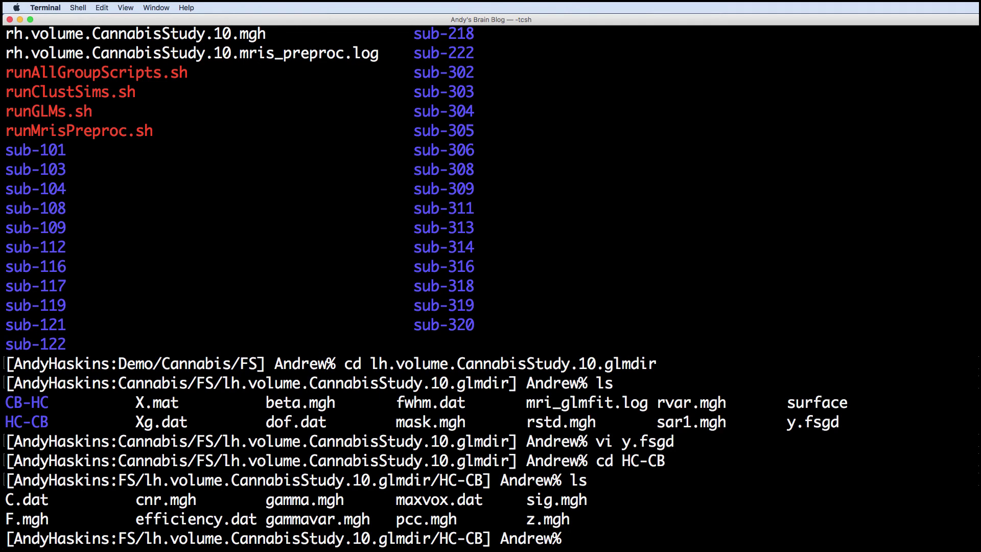
- Run freeview -f $SUBJECTS_DIR/fsaverage/surf/lh.inflated:overlay=sig.mgh
{"action": "type", "text": "freeview "}
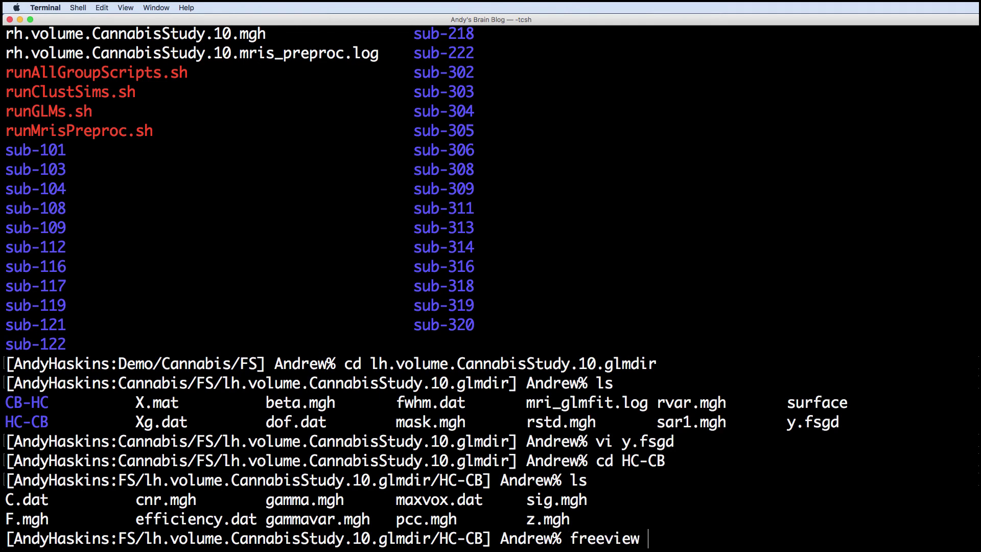
{"action": "type", "text": "-f $SUBJECTS_DIR/"}
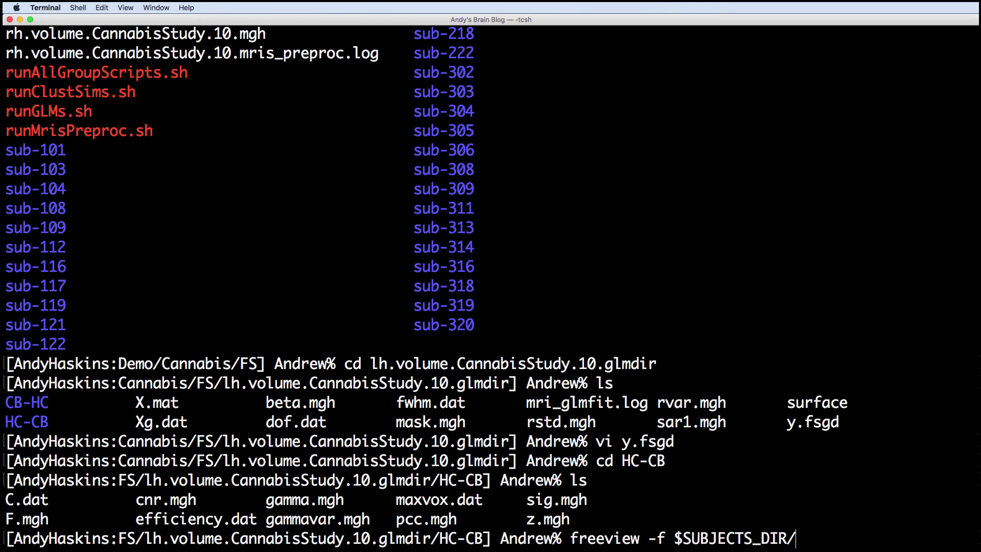
{"action": "type", "text": "fsaverage/surf/l"}
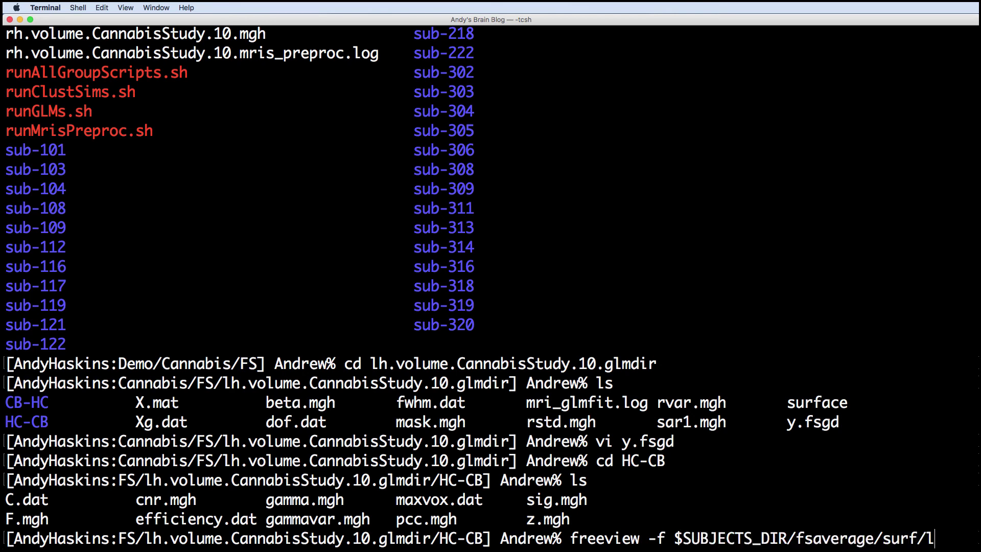
{"action": "type", "text": "h.inflated:over"}
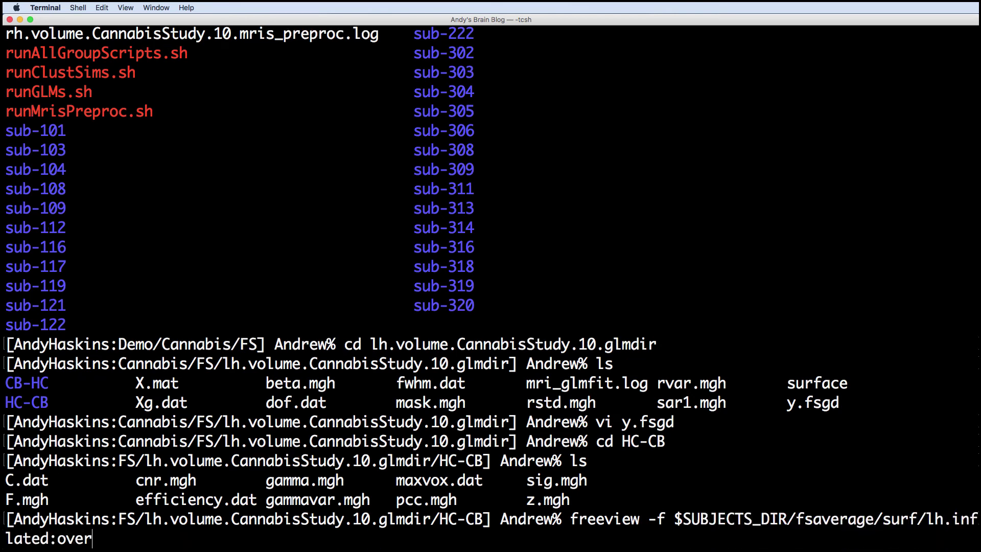
{"action": "type", "text": "lay=sig.mgh"}
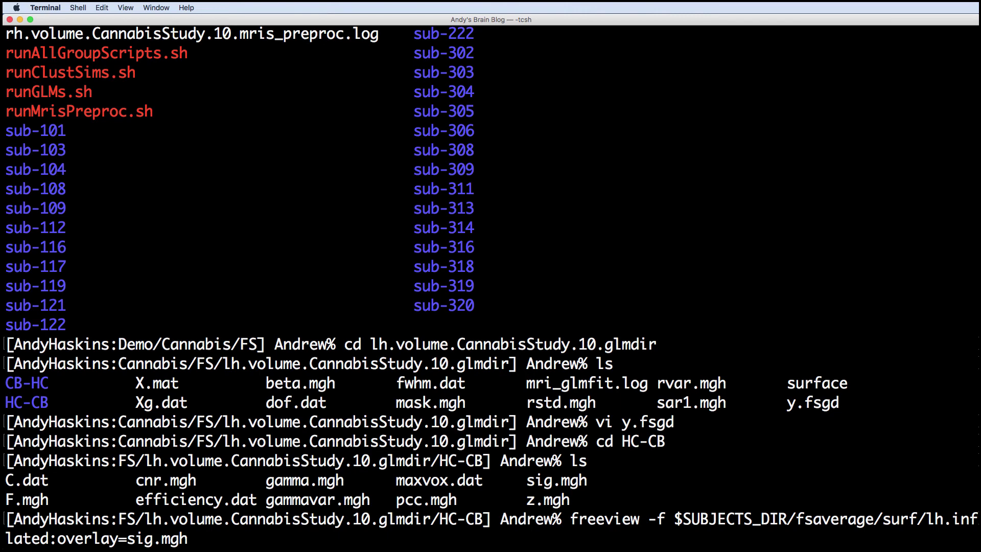
{"action": "key", "text": "Return"}
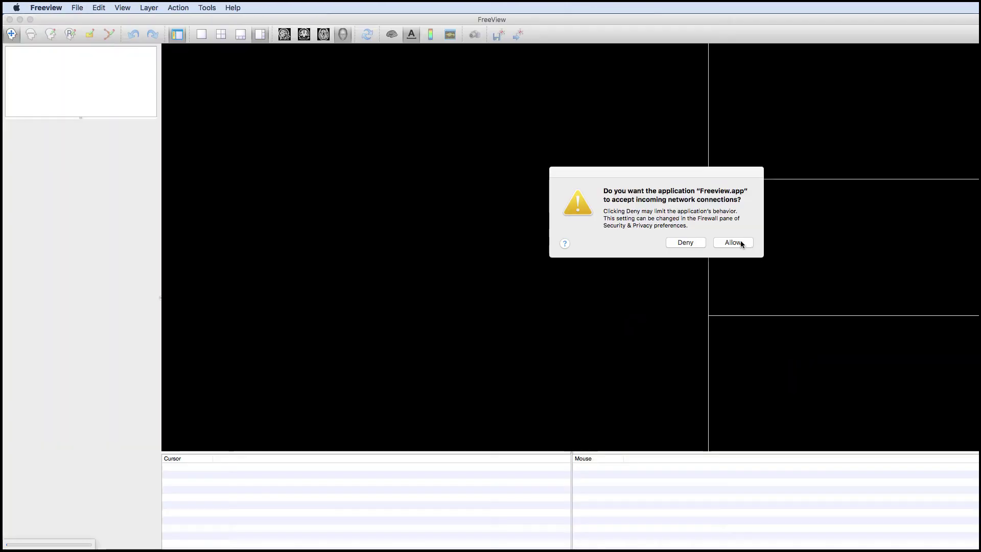
- Allow Freeview network access and open the sig.mgh overlay configuration showing thresholds 1.21/2.49/3.77
{"action": "left_click", "coordinate": [741, 243]}
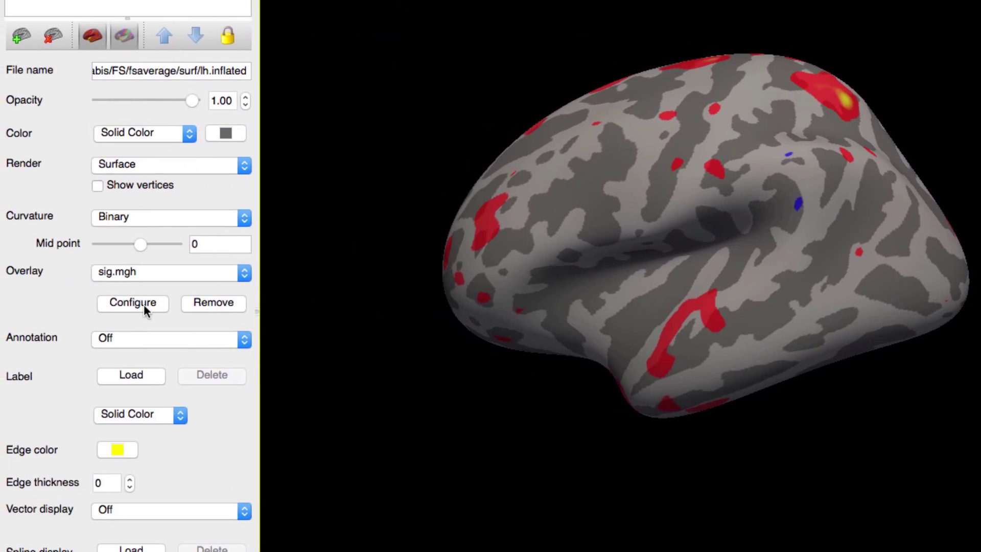
{"action": "left_click", "coordinate": [143, 306]}
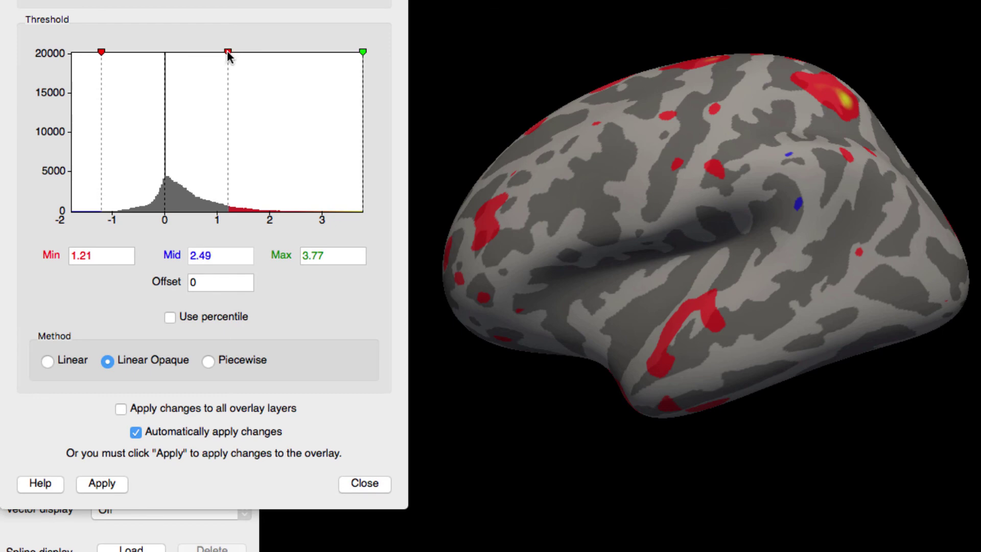